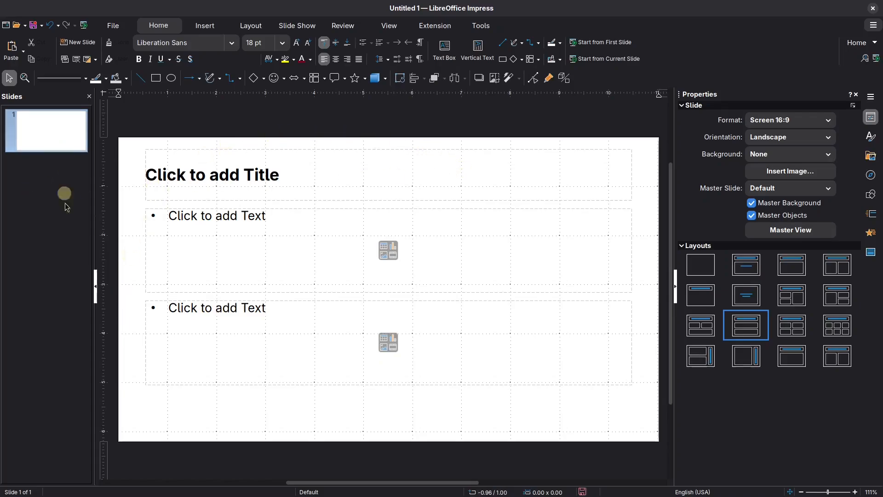
# Add a second slide and apply the title-with-four-contents layout to it, also trying the Title Slide layout
pyautogui.rightClick(68, 188)
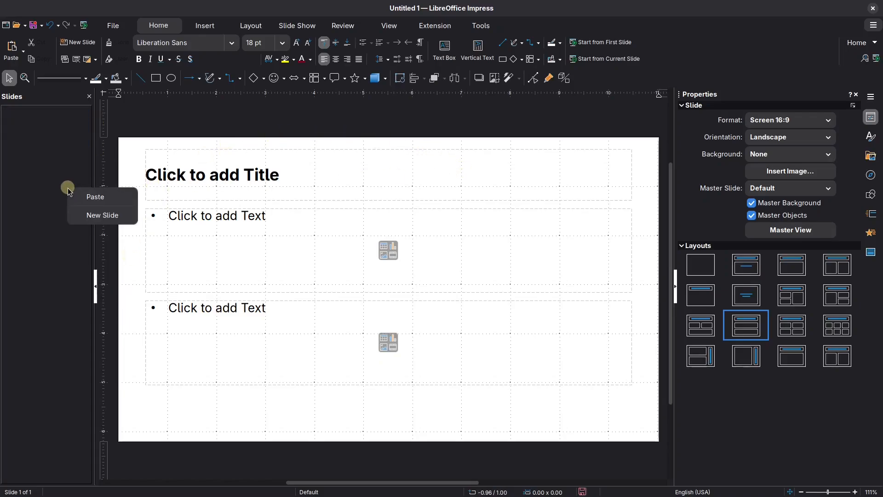
pyautogui.click(92, 217)
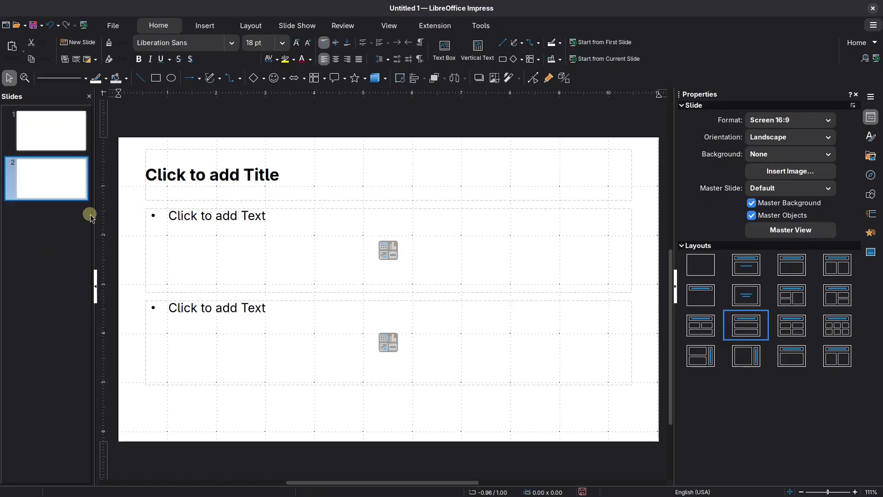
pyautogui.click(794, 333)
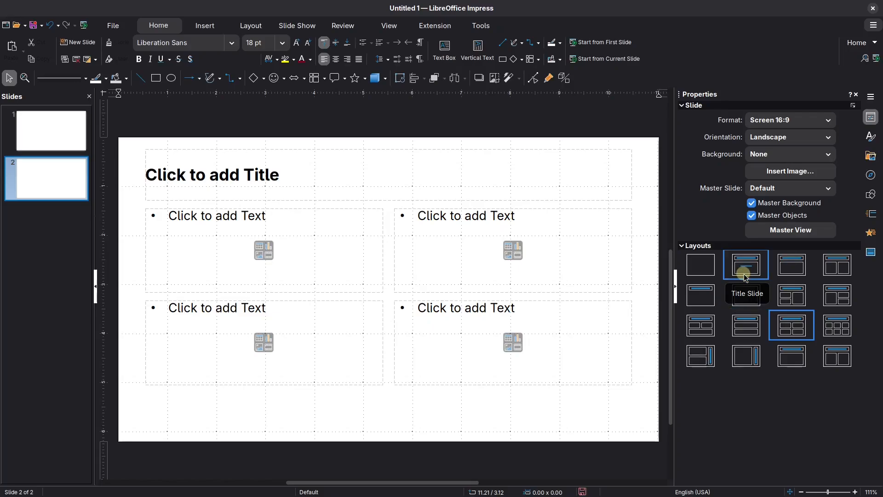
pyautogui.click(745, 294)
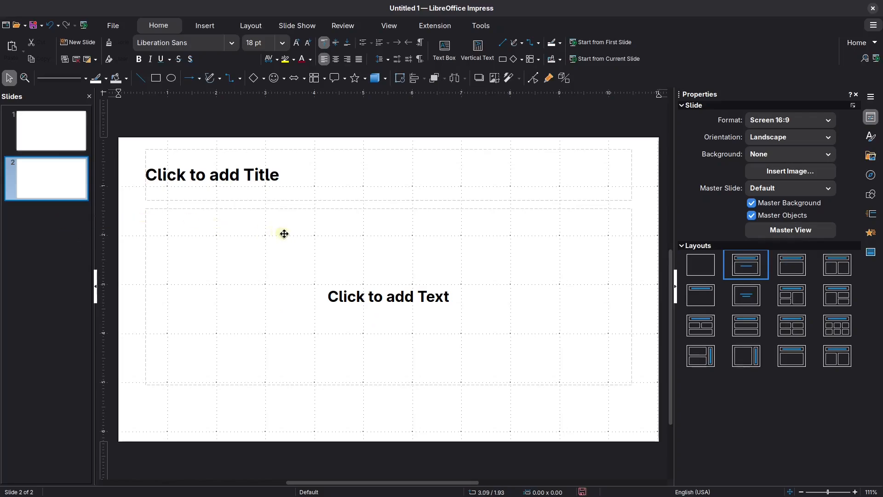
# Switch to the master view and select the title area of the second master slide
pyautogui.click(772, 233)
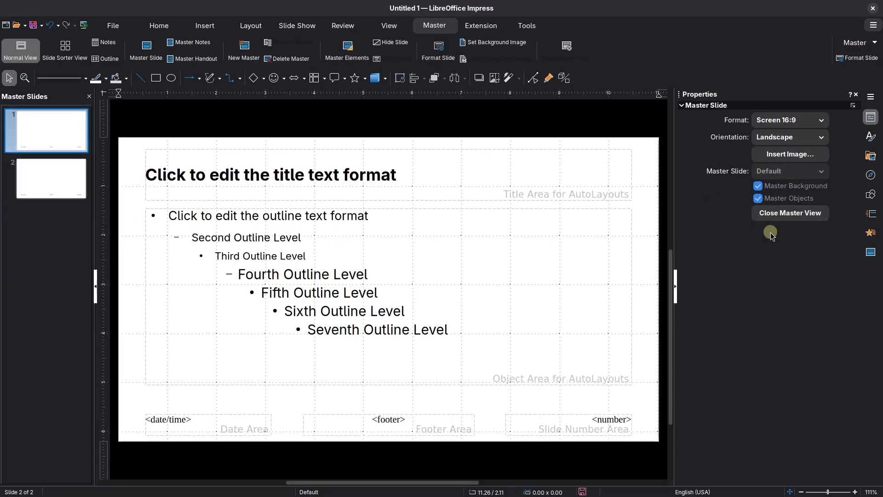
pyautogui.click(25, 191)
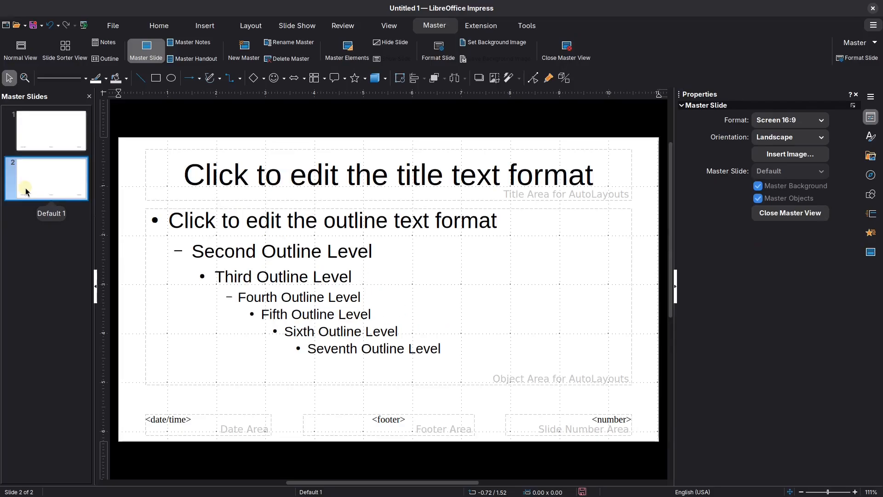
pyautogui.click(148, 199)
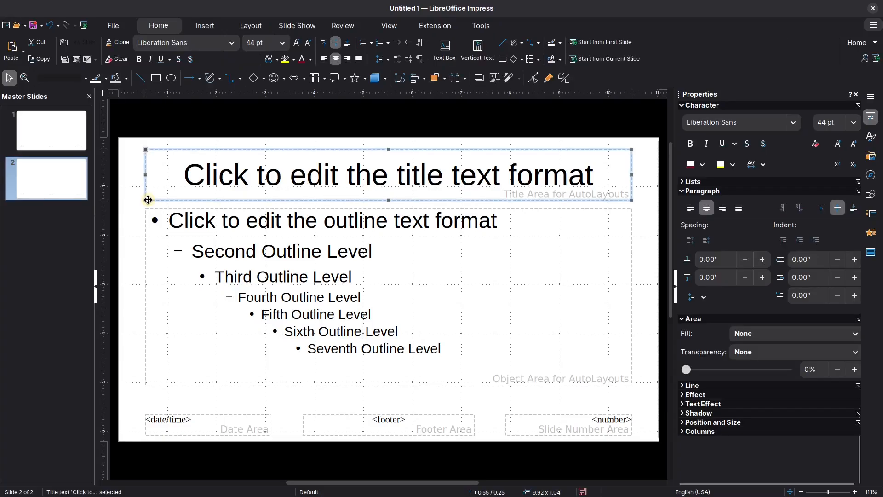
# Edit the second master's Title style and set its Western font family to Adwaita Sans
pyautogui.click(870, 136)
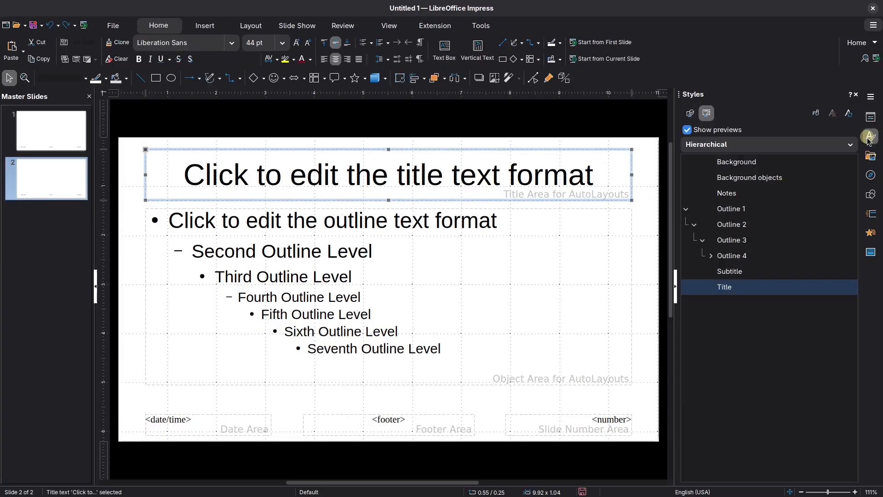
pyautogui.rightClick(723, 287)
pyautogui.click(733, 307)
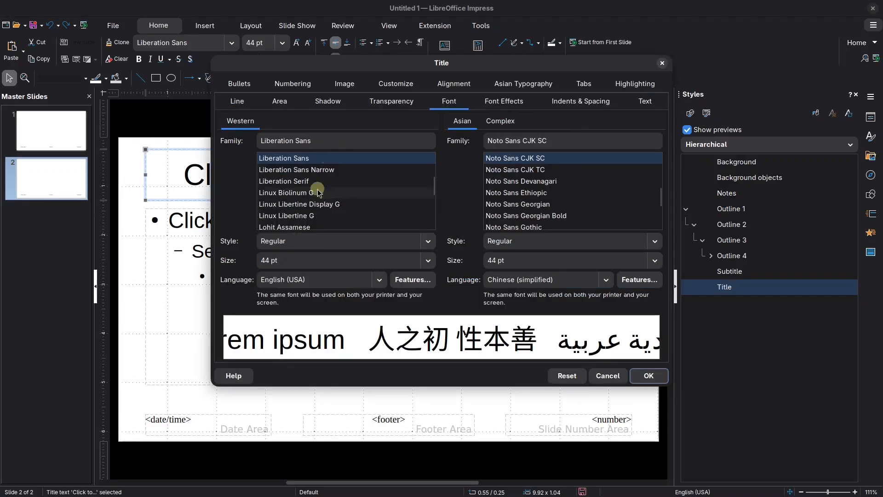
pyautogui.tripleClick(326, 140)
pyautogui.write('Daw')
pyautogui.press('BackSpace')
pyautogui.press('BackSpace')
pyautogui.press('BackSpace')
pyautogui.write('Ad')
pyautogui.click(337, 170)
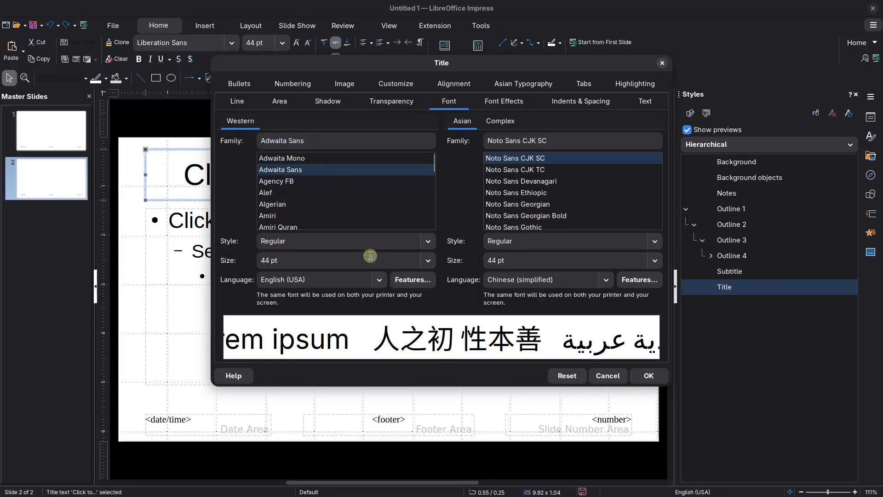
# Set the Title style to 24 pt Bold, apply it, and left-align the master's title text
pyautogui.click(427, 260)
pyautogui.click(316, 170)
pyautogui.click(428, 260)
pyautogui.click(344, 205)
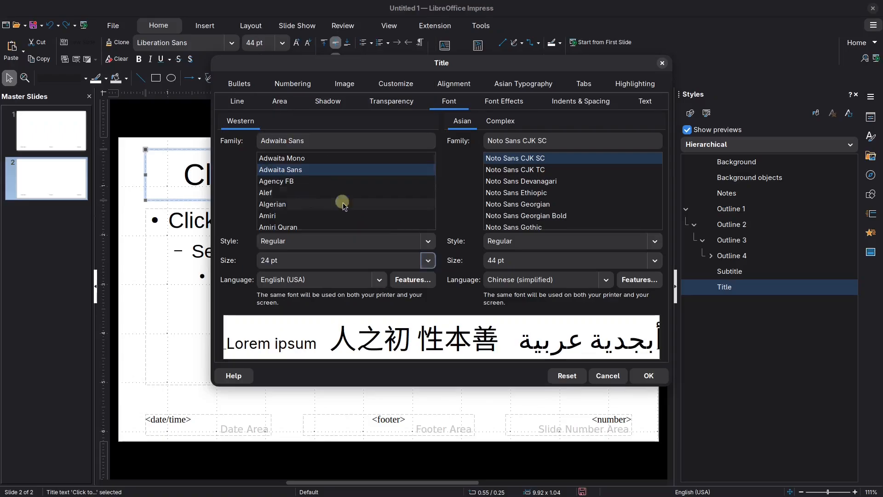
pyautogui.click(427, 241)
pyautogui.click(295, 327)
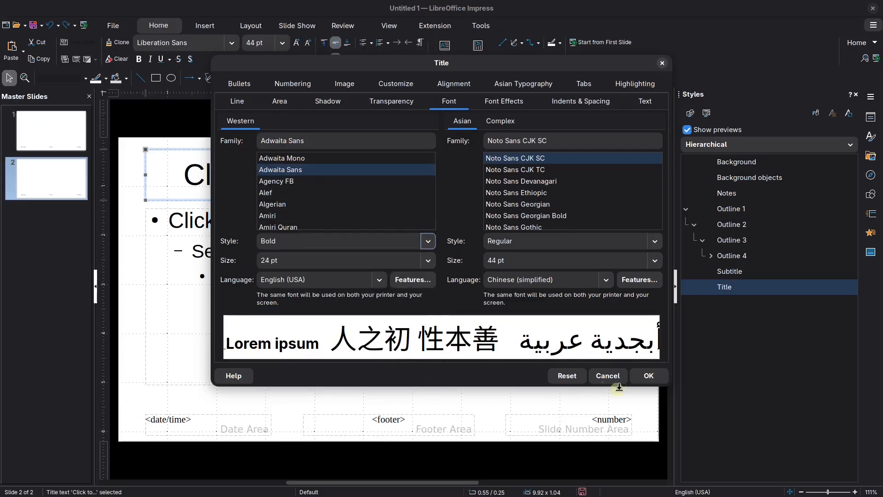
pyautogui.click(643, 383)
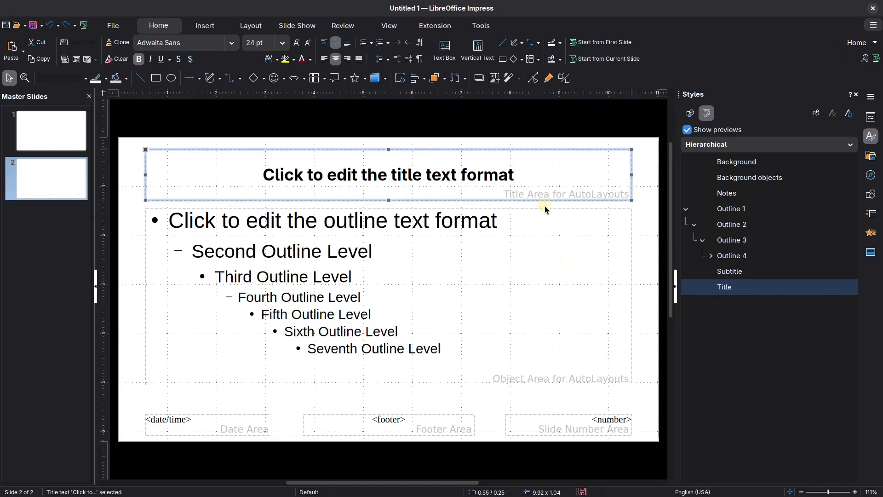
pyautogui.hotkey('ctrl', 'l')
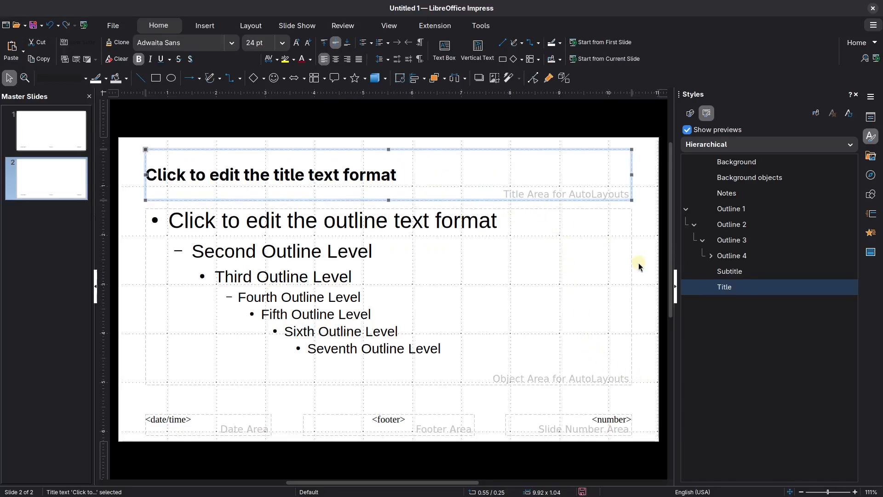
# Fill the second master slide's background with a dark gray theme color through the slide properties
pyautogui.click(385, 210)
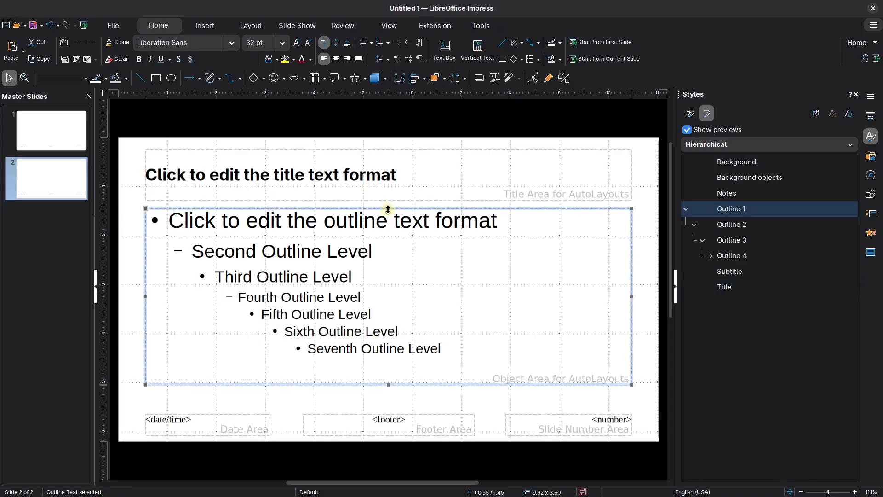
pyautogui.click(643, 229)
pyautogui.rightClick(643, 229)
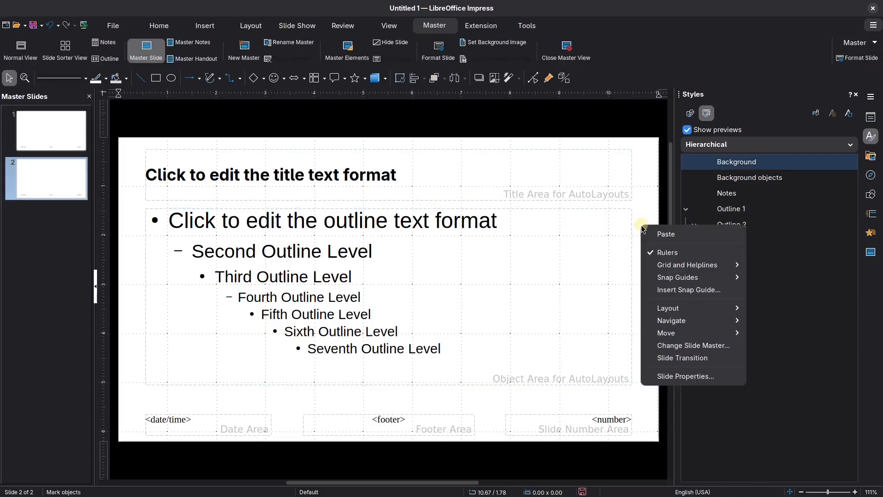
pyautogui.click(685, 376)
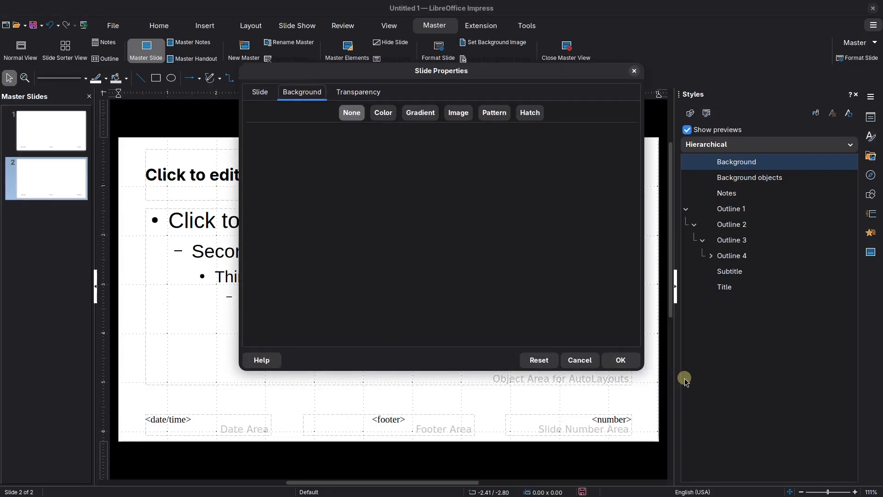
pyautogui.click(384, 114)
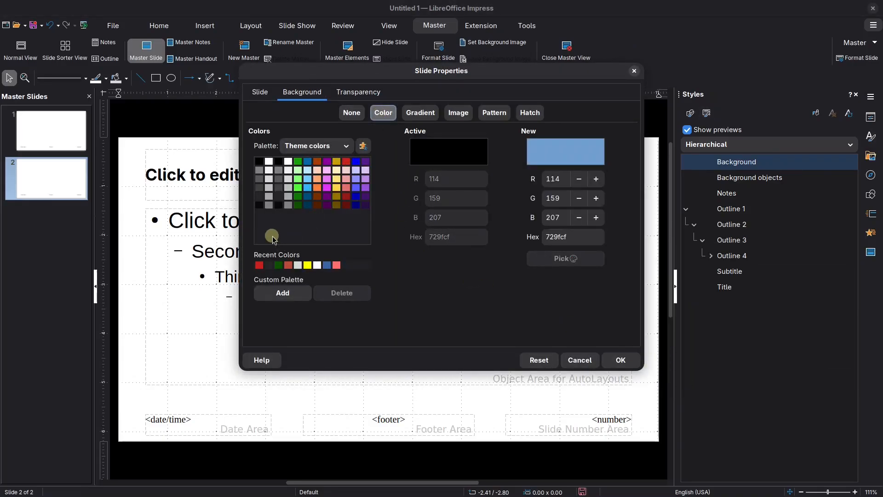
pyautogui.click(259, 196)
pyautogui.click(621, 360)
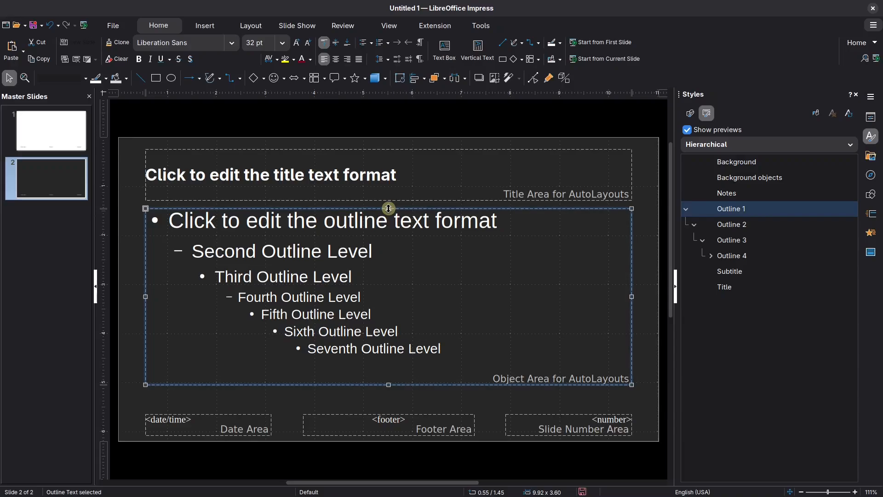
# Shrink the outline area to about 1.34 inches tall and fit the title area, about 0.48 inches tall, directly above it
pyautogui.moveTo(389, 209); pyautogui.dragTo(390, 318)
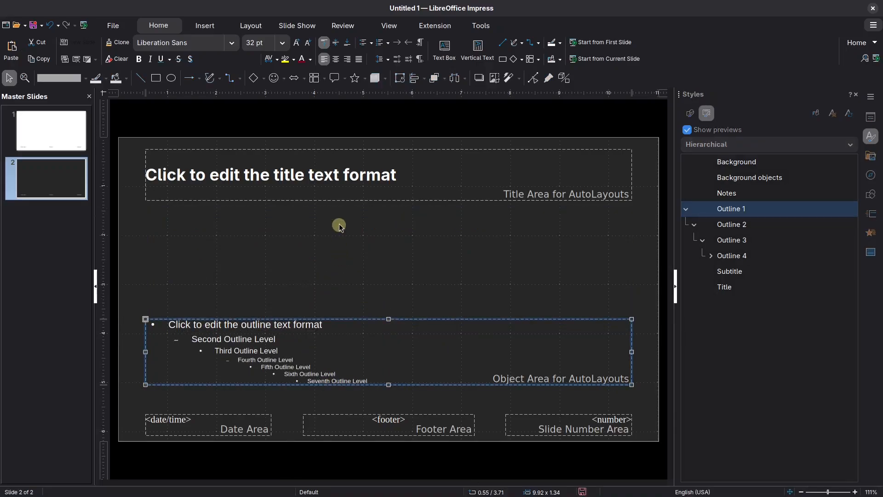
pyautogui.click(350, 199)
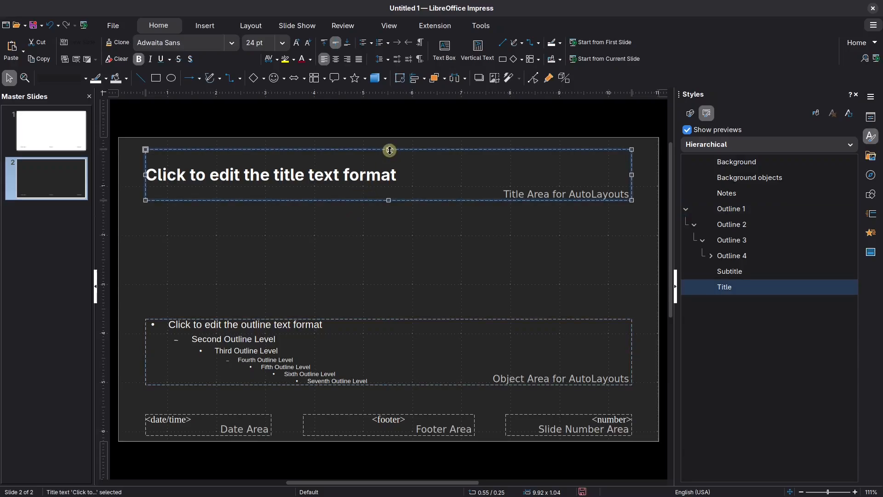
pyautogui.moveTo(390, 150); pyautogui.dragTo(354, 294)
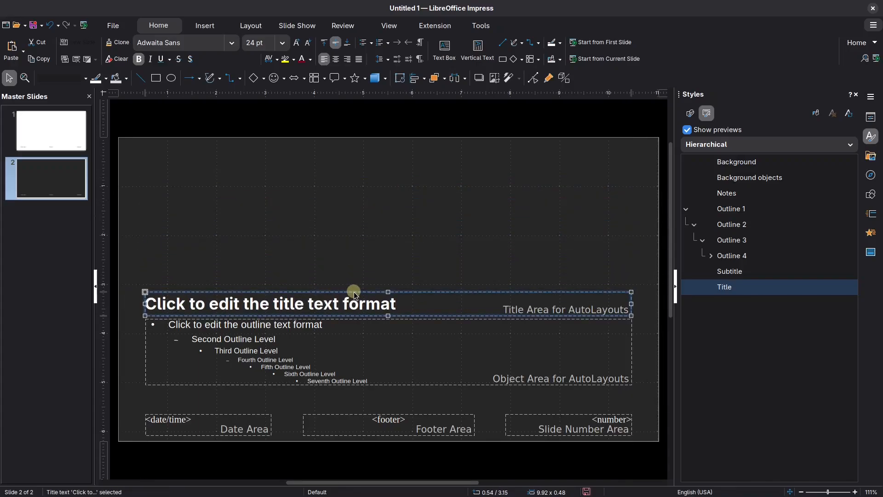
pyautogui.click(365, 262)
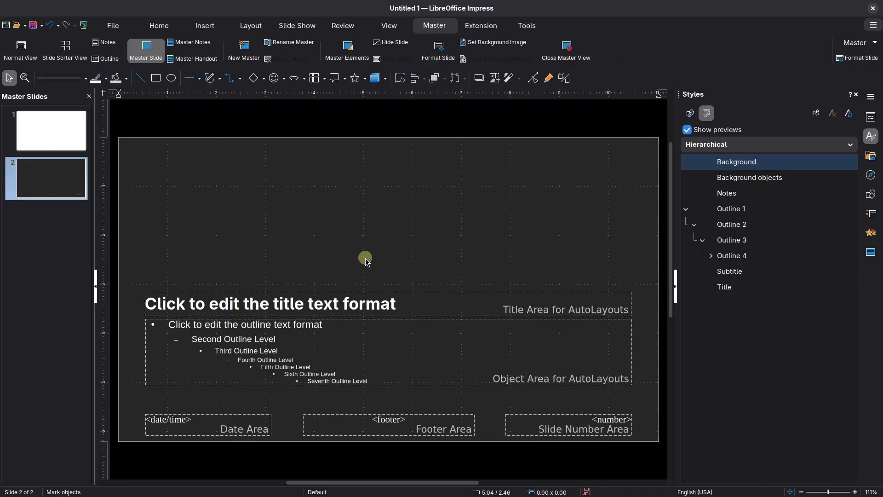
# Close the master view and assign the Default 1 master to slide 2
pyautogui.click(872, 121)
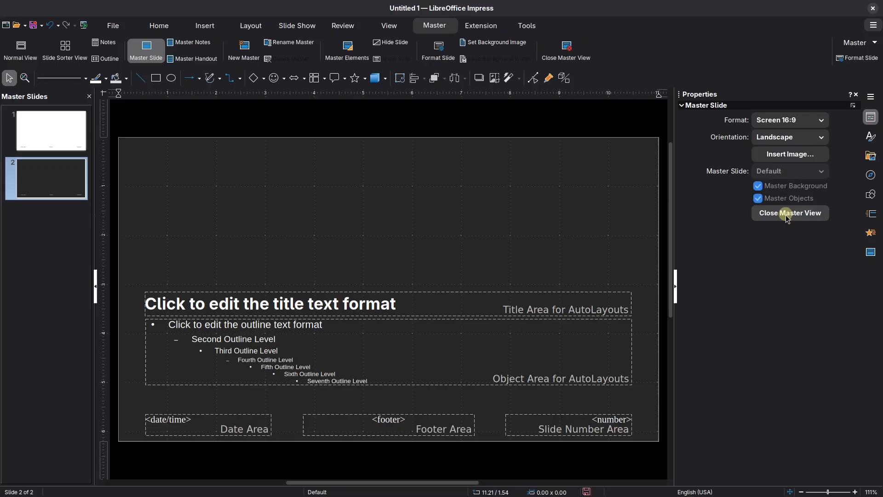
pyautogui.click(788, 215)
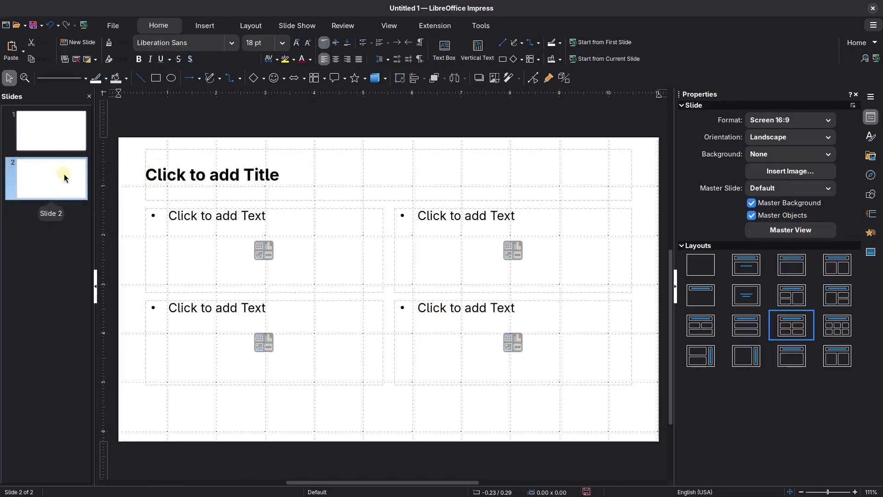
pyautogui.click(804, 189)
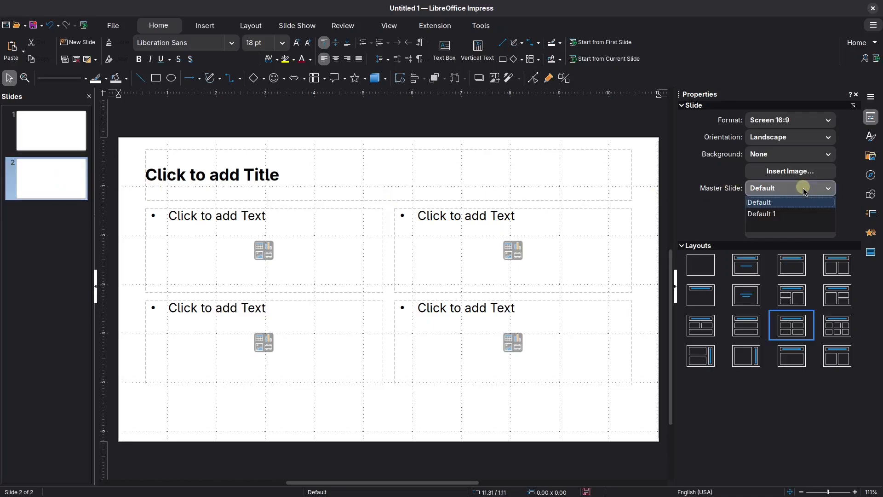
pyautogui.click(767, 214)
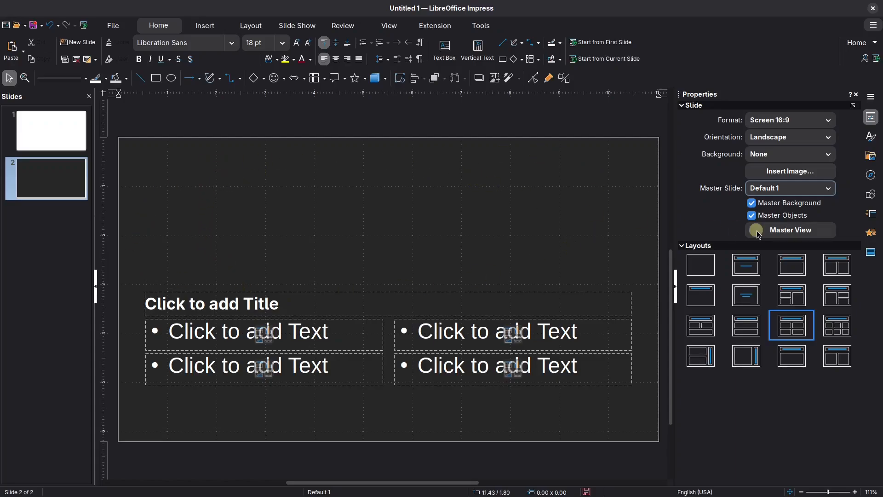
pyautogui.click(770, 235)
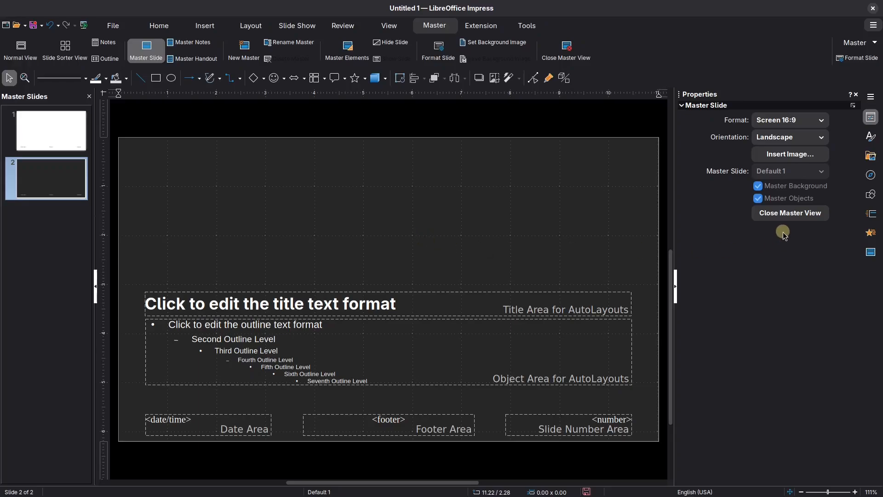
pyautogui.click(782, 214)
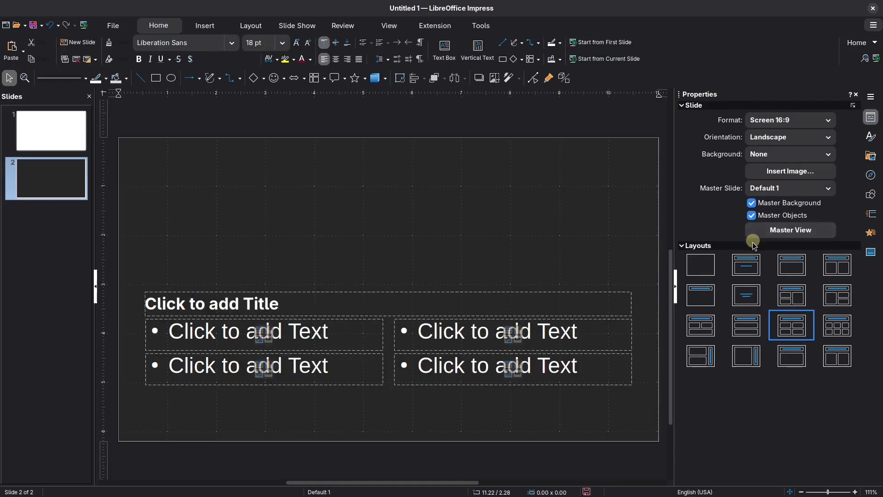